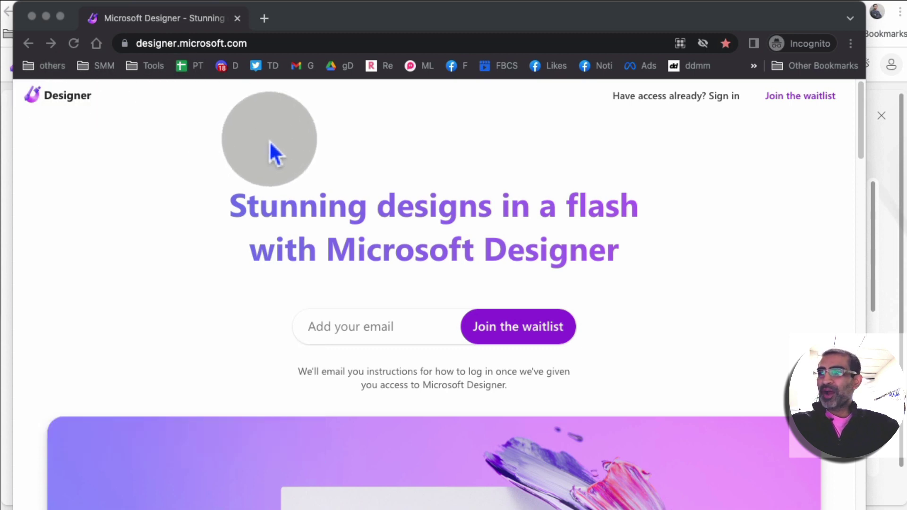
Scroll the Designer waitlist page, then switch to the window with the 'Describe the design' editor
{"action": "left_click", "coordinate": [364, 323]}
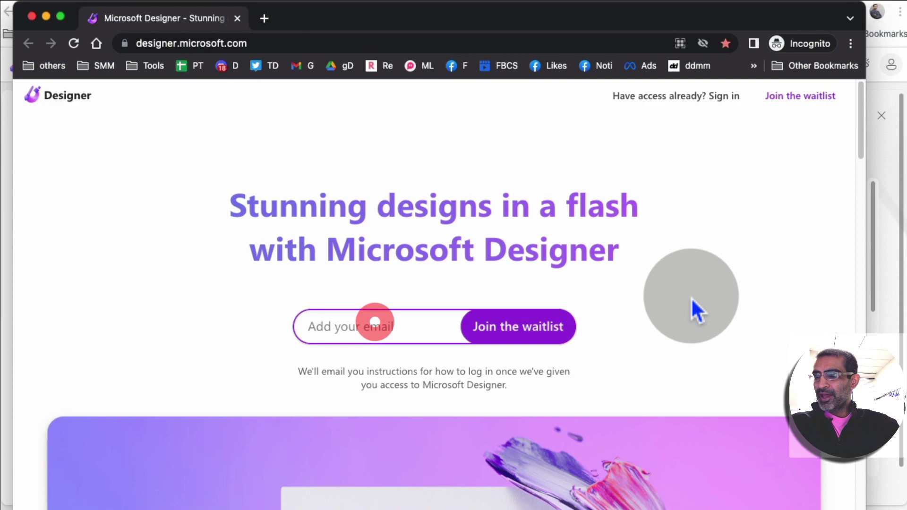
{"action": "scroll", "coordinate": [692, 297], "scroll_direction": "down", "scroll_amount": 15}
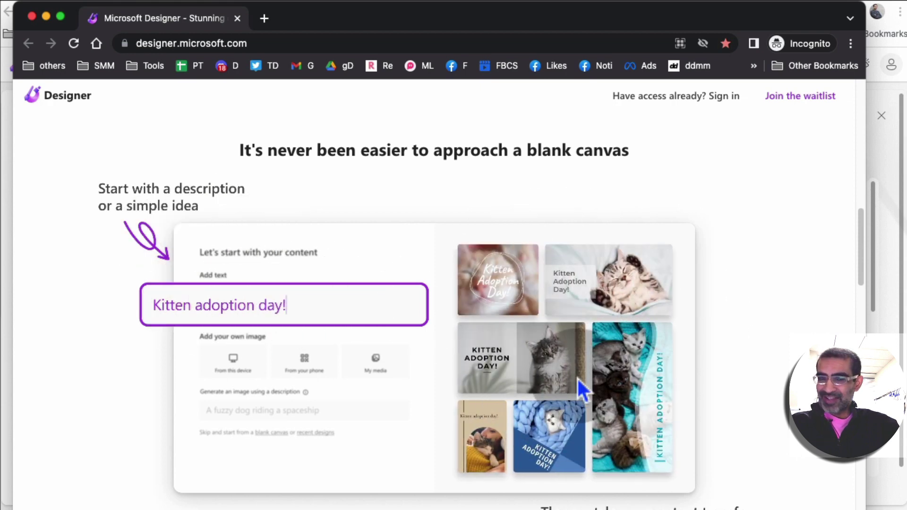
{"action": "scroll", "coordinate": [662, 337], "scroll_direction": "down", "scroll_amount": 10}
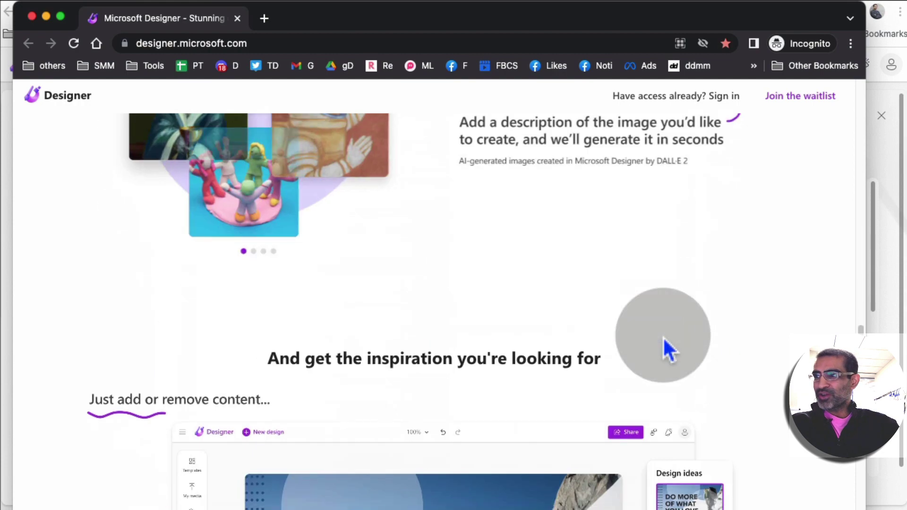
{"action": "scroll", "coordinate": [664, 339], "scroll_direction": "down", "scroll_amount": 15}
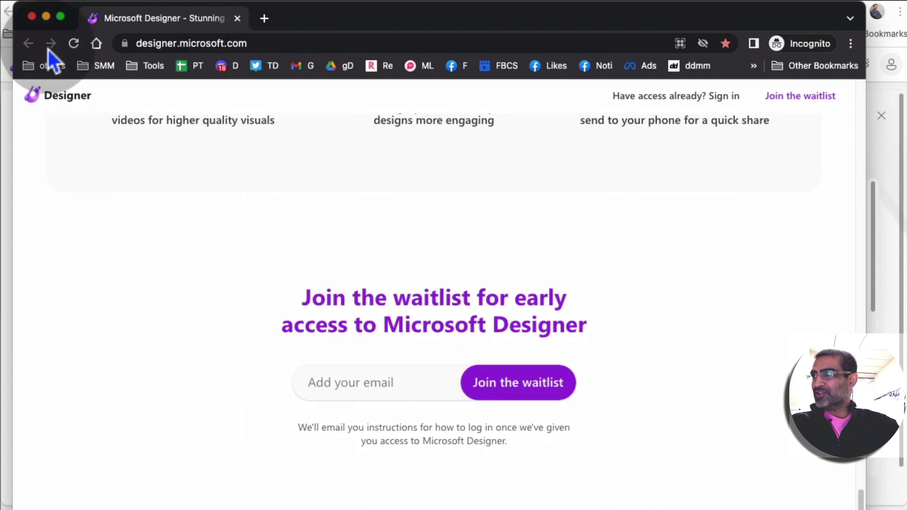
{"action": "left_click", "coordinate": [45, 17]}
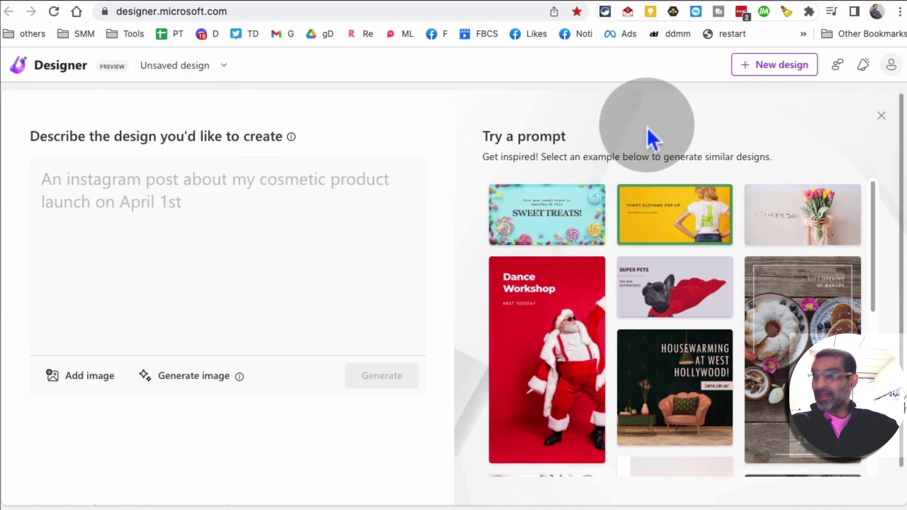
Paste the prompt 'An instagram post about cosmetic product launch on april 1st' into the description box
{"action": "left_click", "coordinate": [96, 178]}
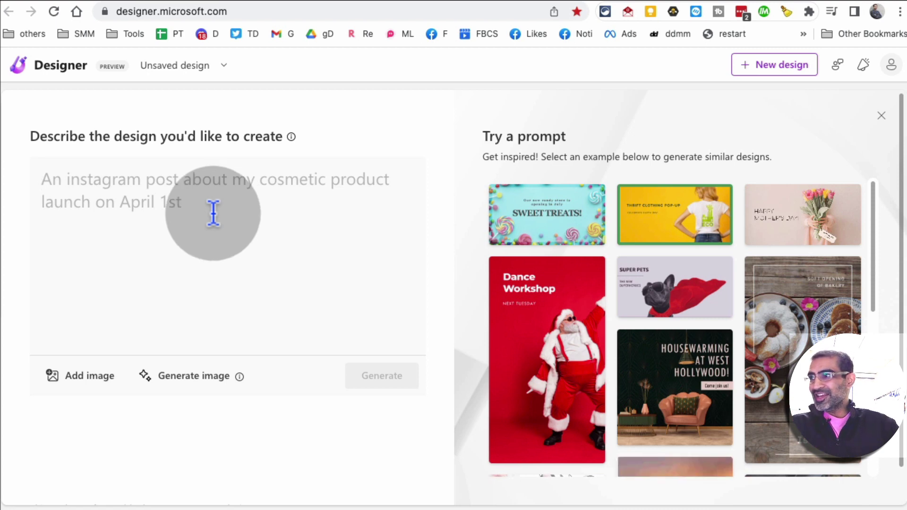
{"action": "left_click", "coordinate": [211, 210]}
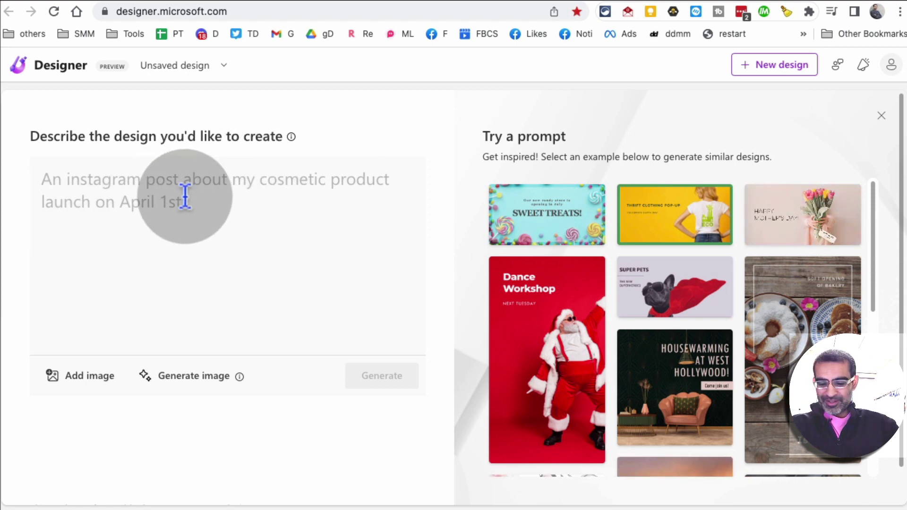
{"action": "type", "text": "An instagram post about cosmetic product launch on april 1st"}
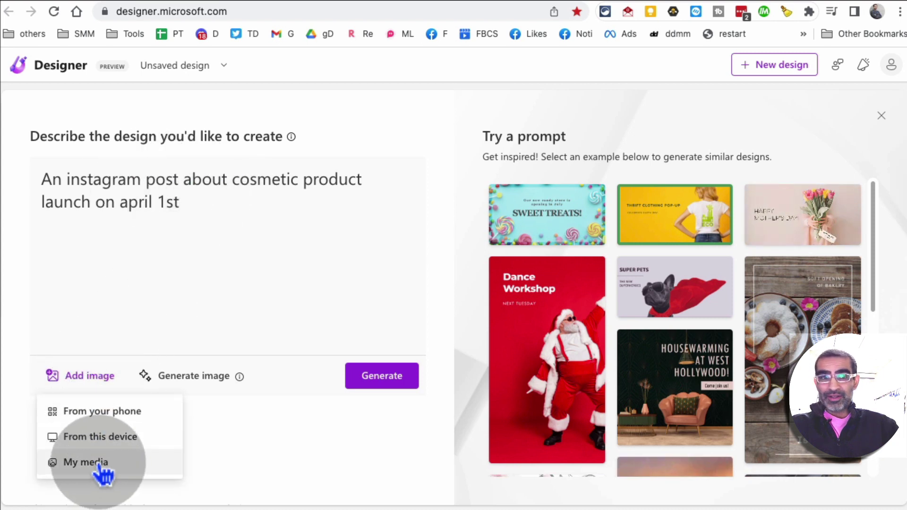
{"action": "left_click", "coordinate": [217, 269]}
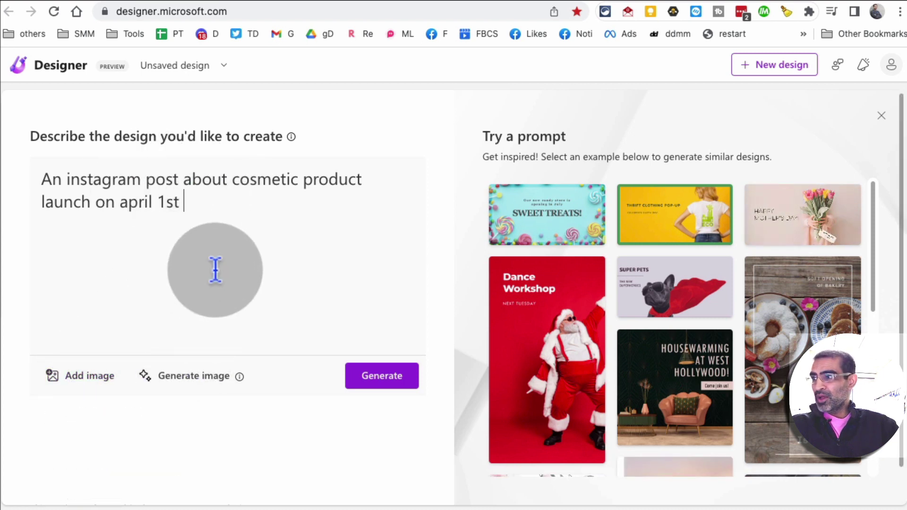
{"action": "left_click", "coordinate": [201, 376]}
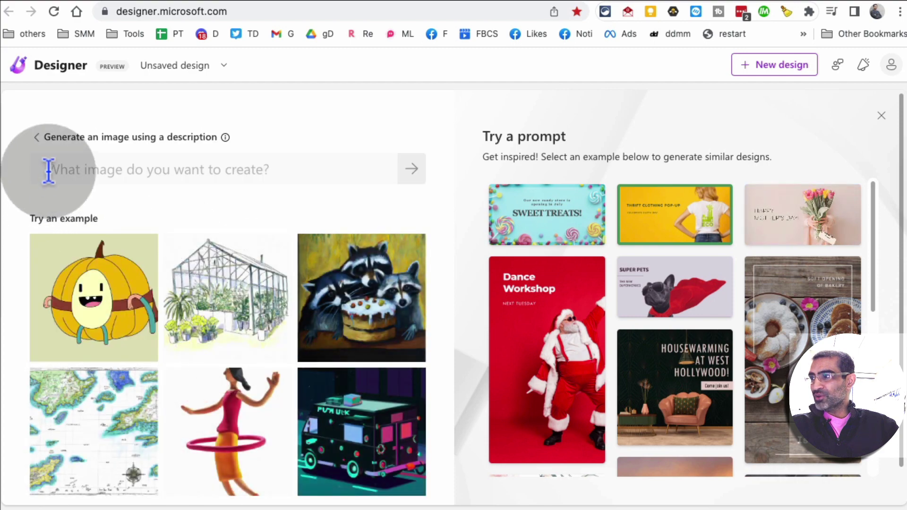
{"action": "left_click", "coordinate": [38, 138]}
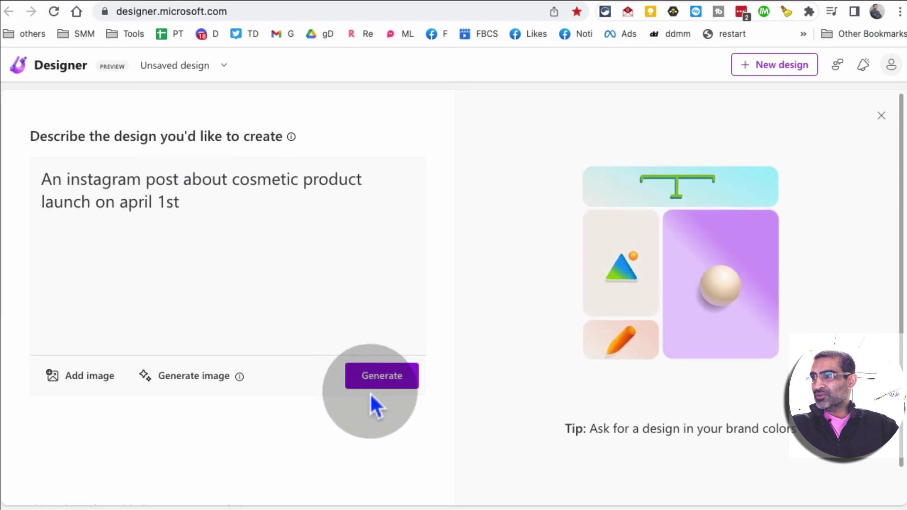
Generate designs from the cosmetic launch description and scroll through the results
{"action": "left_click", "coordinate": [384, 378]}
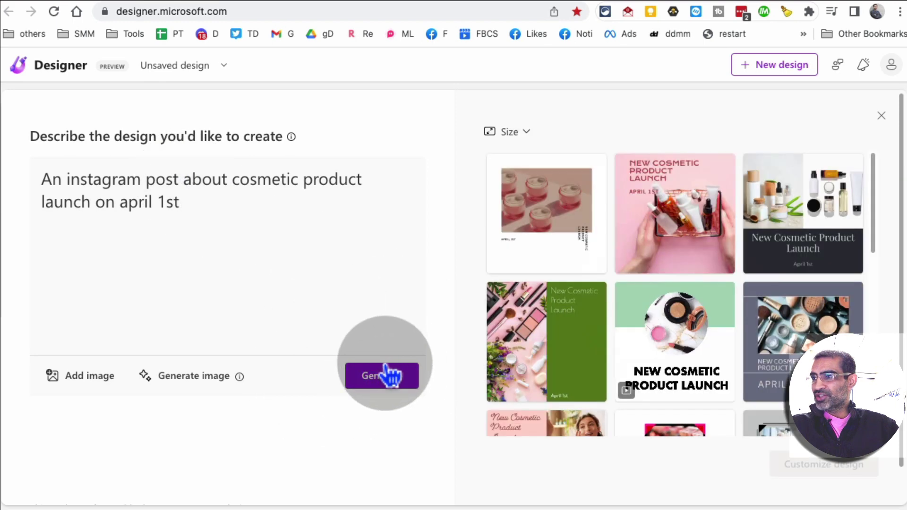
{"action": "scroll", "coordinate": [746, 336], "scroll_direction": "down", "scroll_amount": 3}
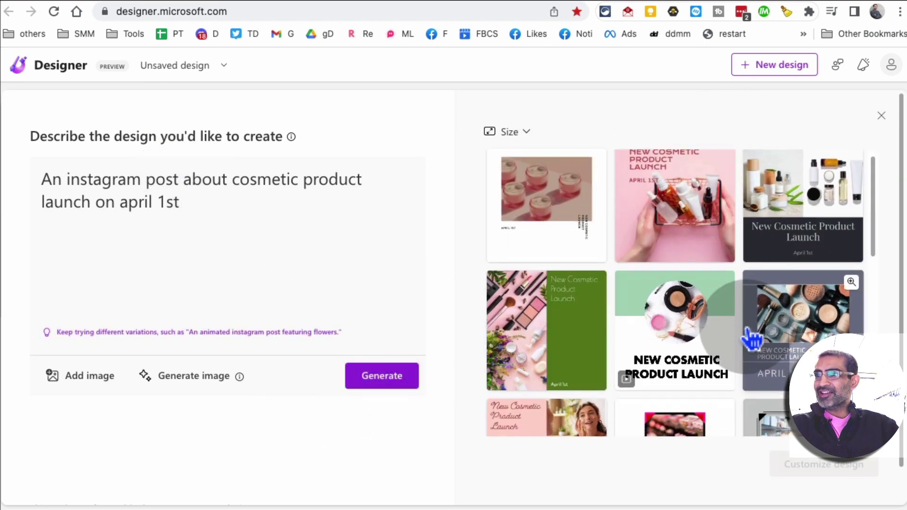
{"action": "scroll", "coordinate": [756, 340], "scroll_direction": "down", "scroll_amount": 5}
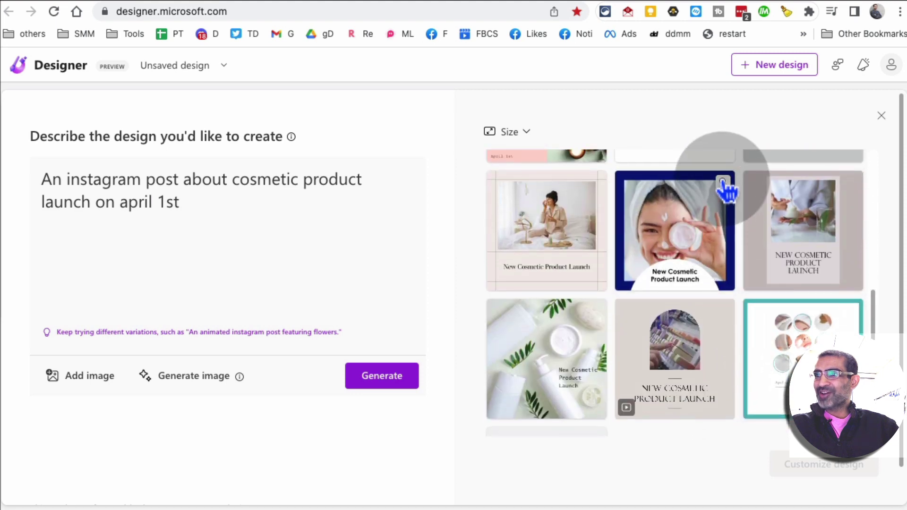
Preview the towel-model and circular-photo designs enlarged, closing each preview afterwards
{"action": "left_click", "coordinate": [723, 182]}
{"action": "scroll", "coordinate": [753, 296], "scroll_direction": "down", "scroll_amount": 2}
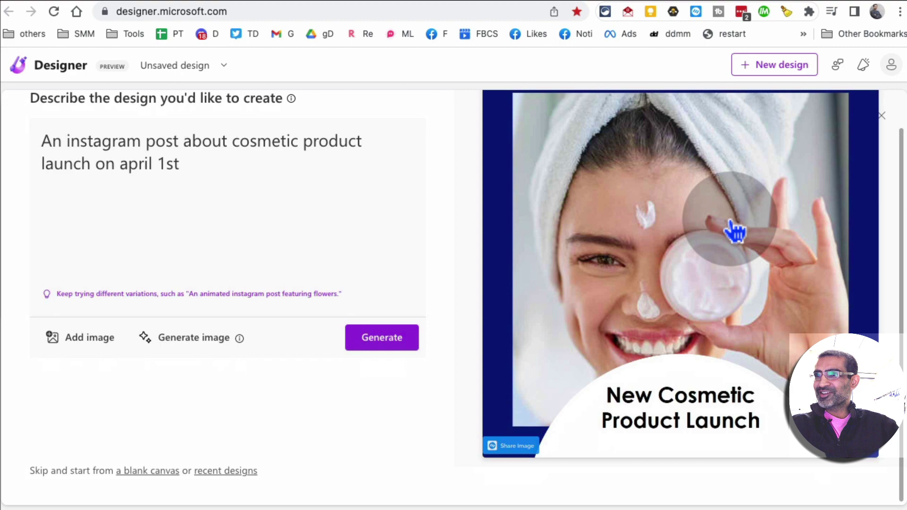
{"action": "left_click", "coordinate": [881, 116]}
{"action": "scroll", "coordinate": [577, 236], "scroll_direction": "up", "scroll_amount": 5}
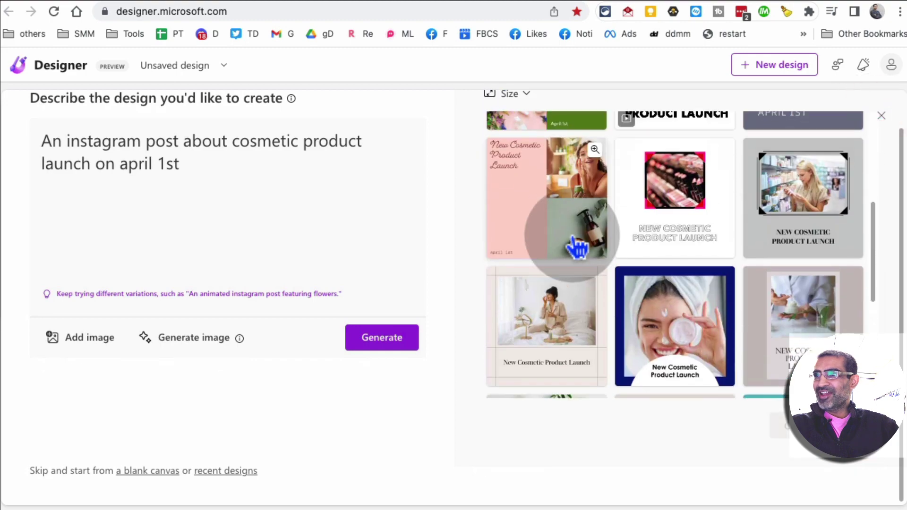
{"action": "scroll", "coordinate": [687, 236], "scroll_direction": "up", "scroll_amount": 3}
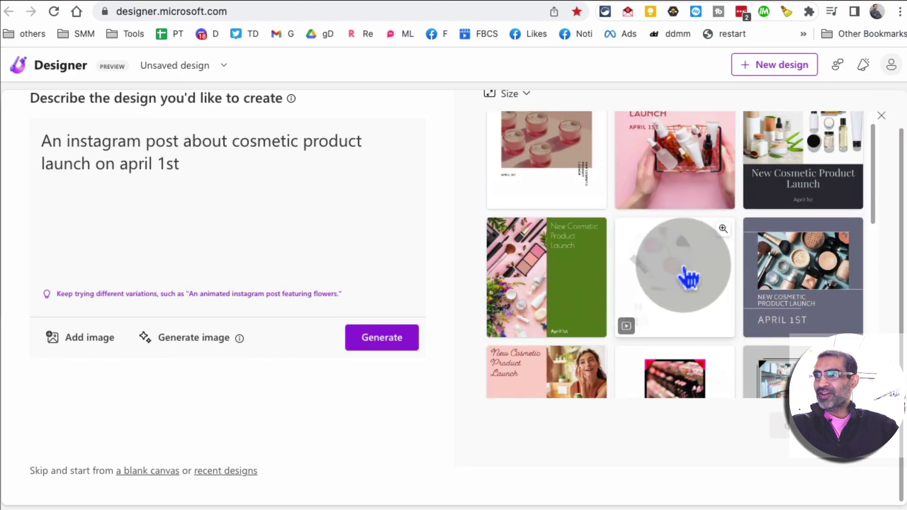
{"action": "left_click", "coordinate": [720, 231]}
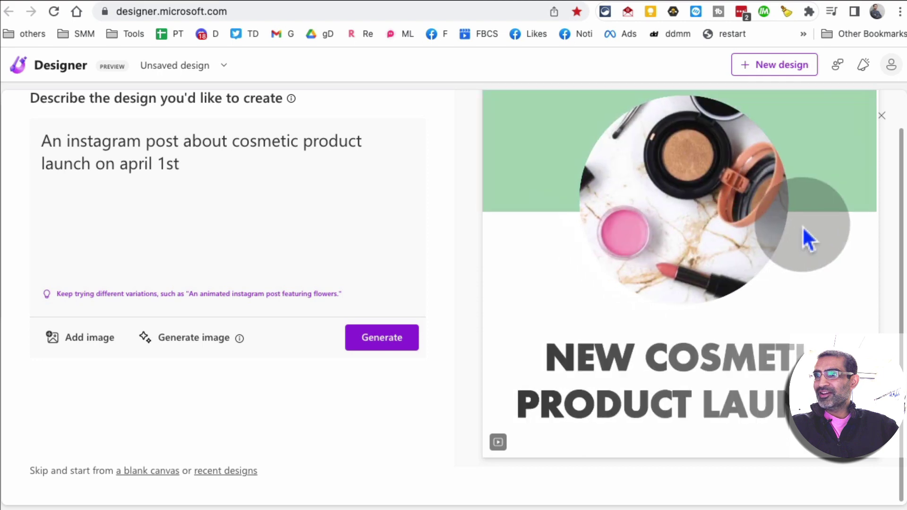
{"action": "left_click", "coordinate": [881, 117]}
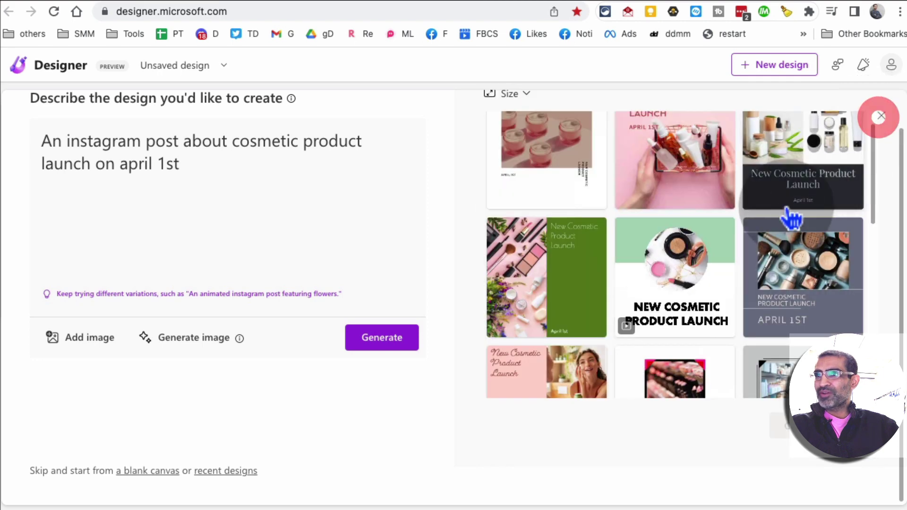
Switch the design size to Square for an Instagram post and browse the regenerated results
{"action": "scroll", "coordinate": [553, 137], "scroll_direction": "up", "scroll_amount": 1}
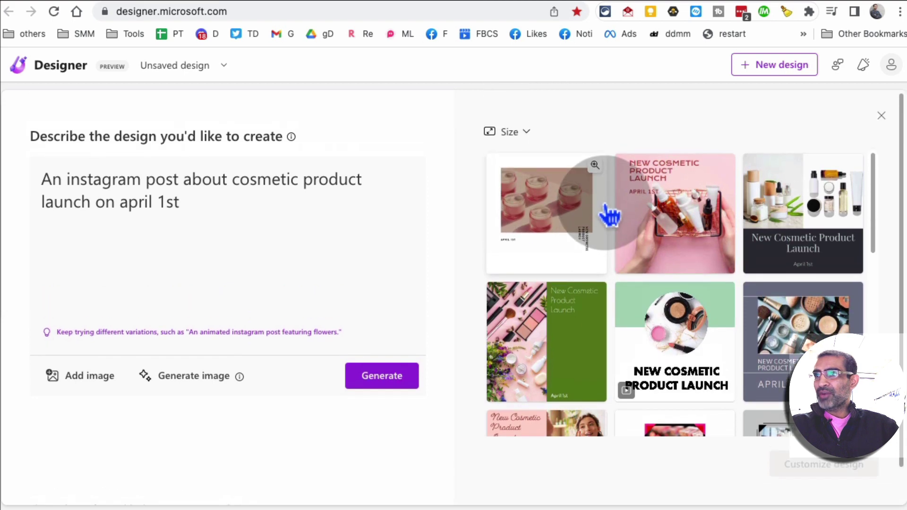
{"action": "left_click", "coordinate": [527, 130]}
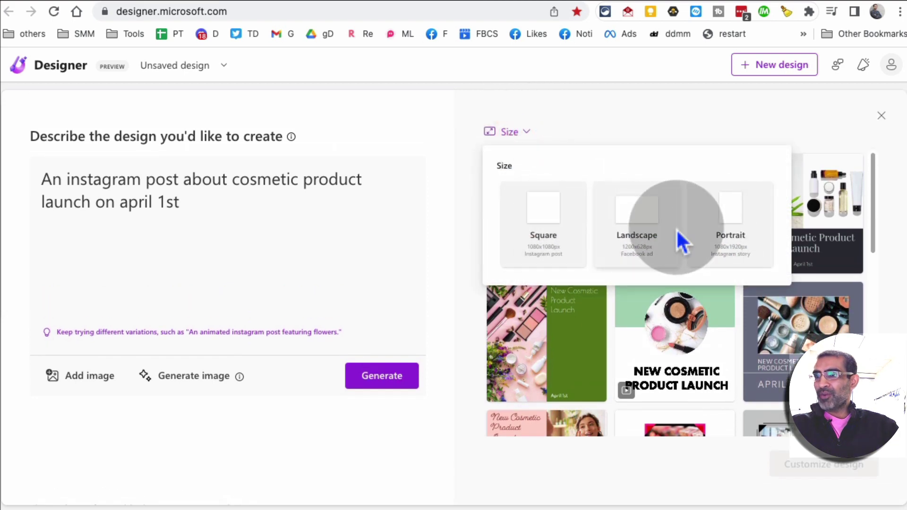
{"action": "left_click", "coordinate": [548, 238]}
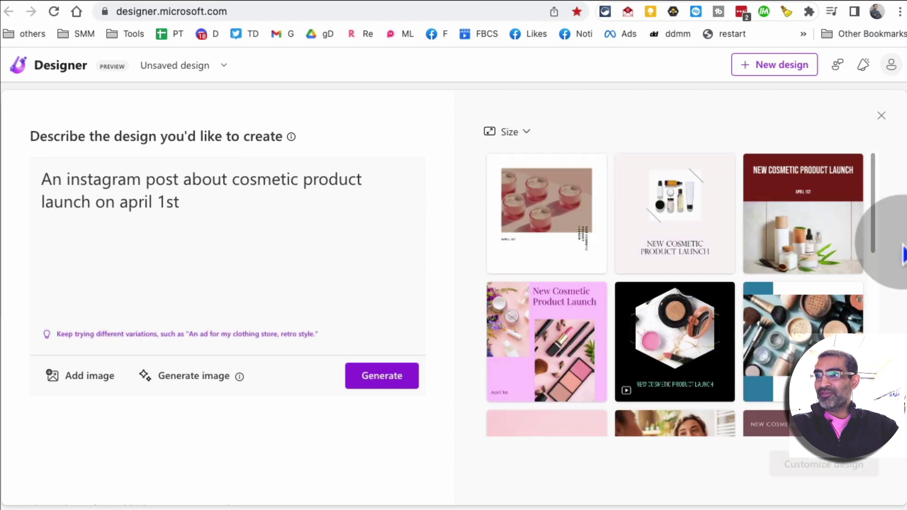
{"action": "scroll", "coordinate": [860, 274], "scroll_direction": "down", "scroll_amount": 5}
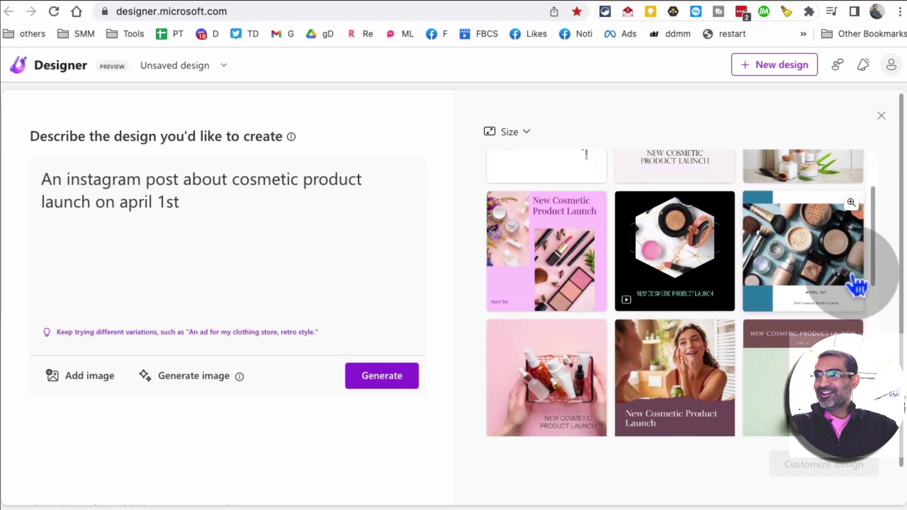
{"action": "scroll", "coordinate": [857, 286], "scroll_direction": "down", "scroll_amount": 4}
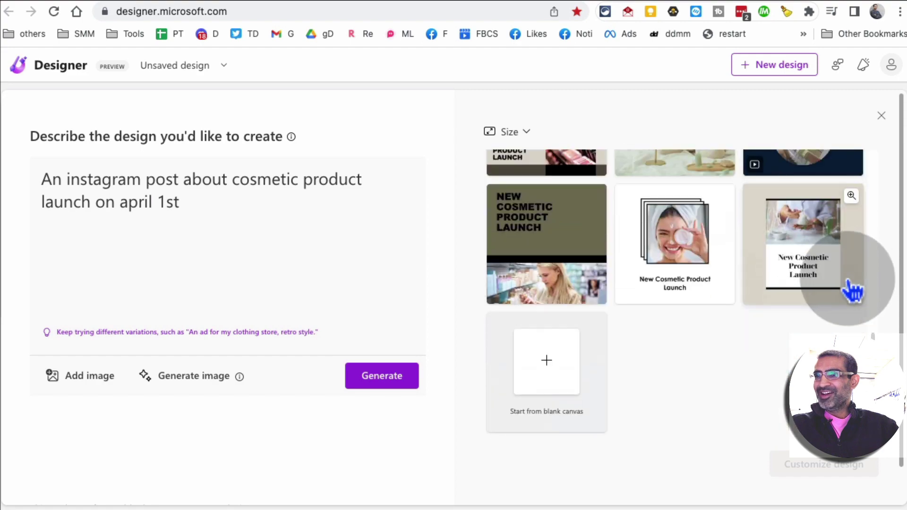
{"action": "scroll", "coordinate": [749, 326], "scroll_direction": "up", "scroll_amount": 8}
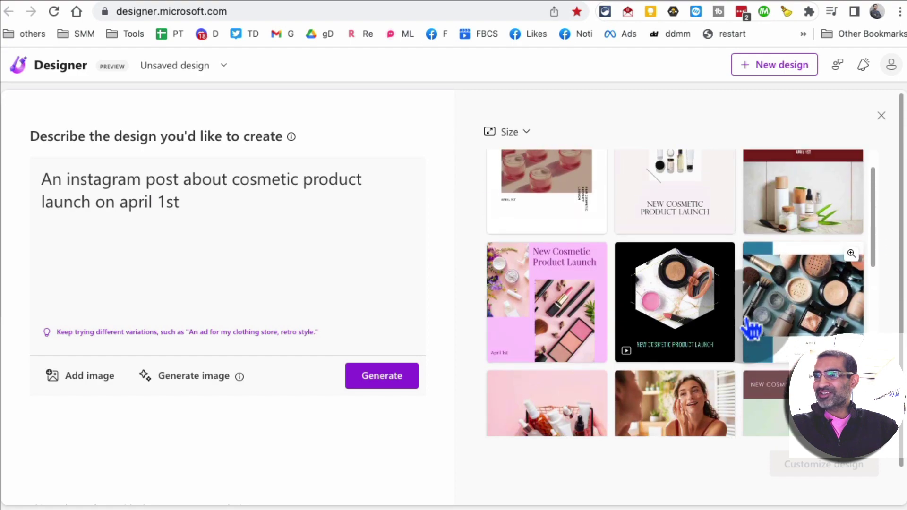
Select the design with product bottles above the launch title and open it for customizing
{"action": "left_click", "coordinate": [183, 184]}
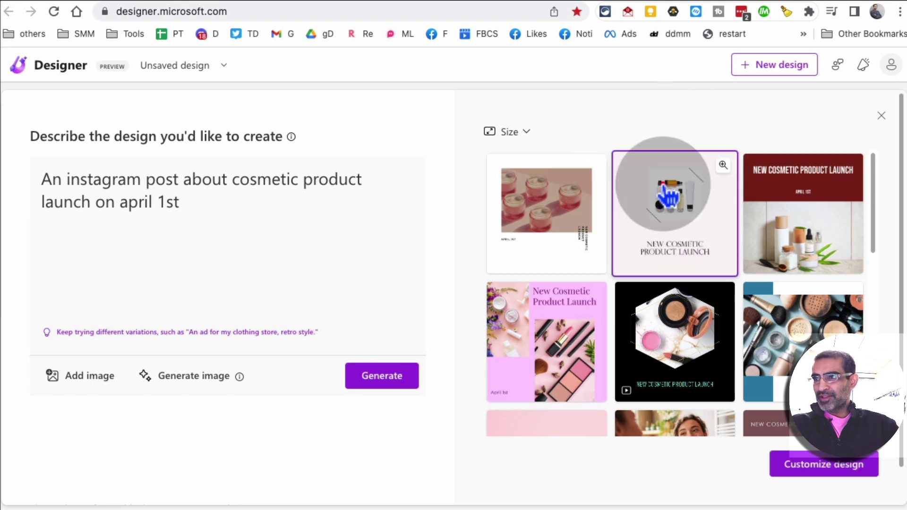
{"action": "left_click", "coordinate": [664, 189]}
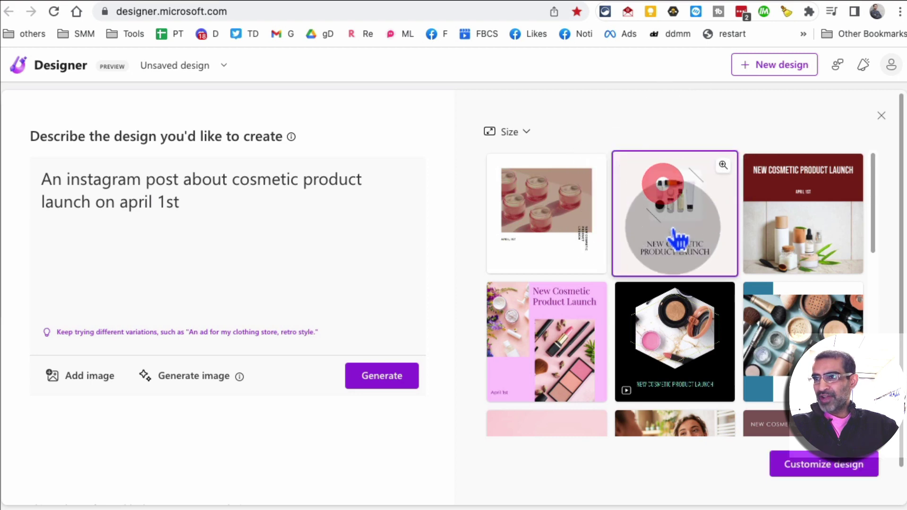
{"action": "left_click", "coordinate": [793, 464]}
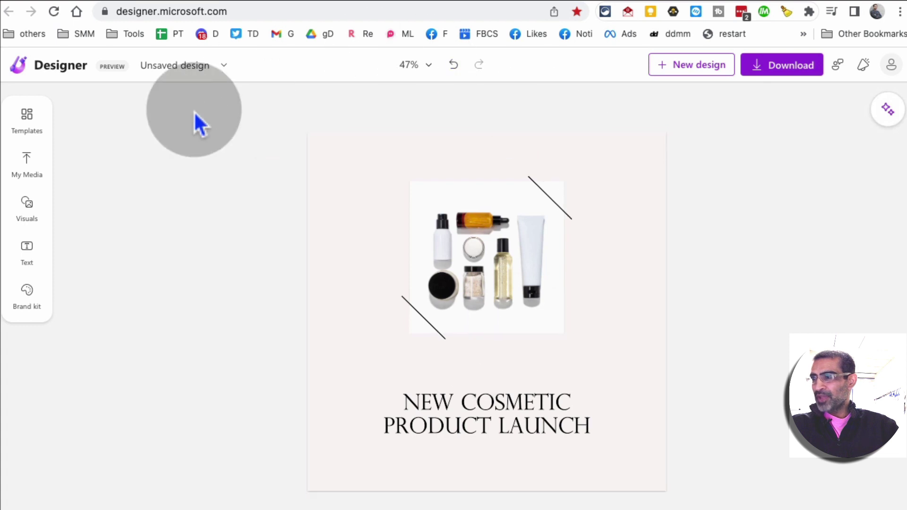
Compare Copilot's bottle and cream-jar ideas, then apply the pink cream-jar design with right-aligned title
{"action": "left_click", "coordinate": [605, 250]}
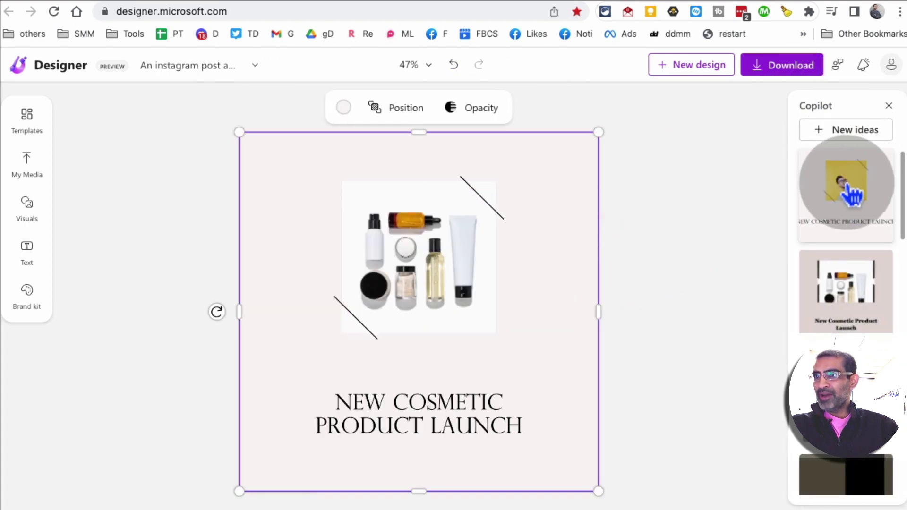
{"action": "scroll", "coordinate": [860, 208], "scroll_direction": "down", "scroll_amount": 5}
{"action": "scroll", "coordinate": [859, 212], "scroll_direction": "down", "scroll_amount": 10}
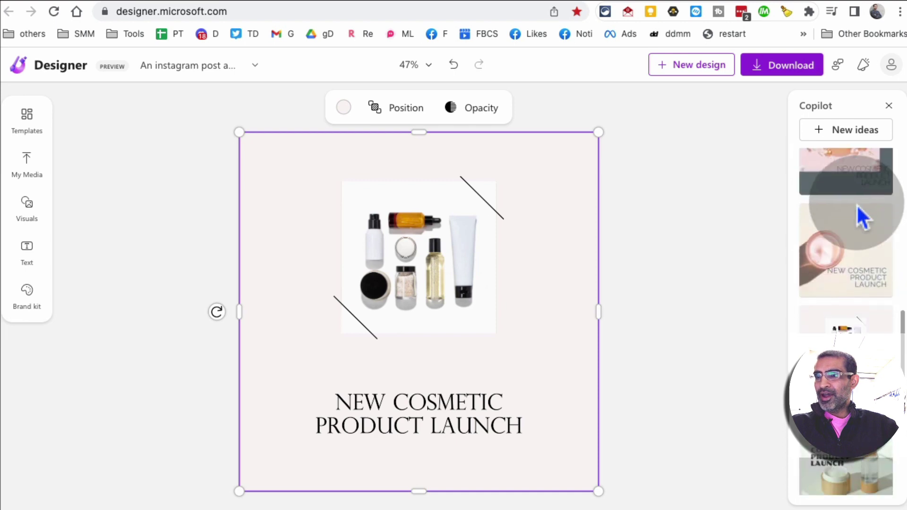
{"action": "scroll", "coordinate": [857, 211], "scroll_direction": "up", "scroll_amount": 6}
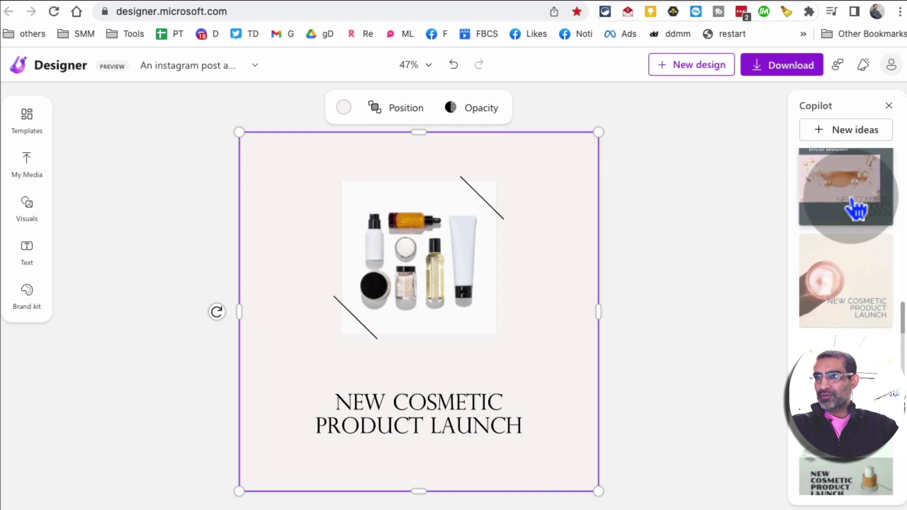
{"action": "left_click", "coordinate": [844, 251]}
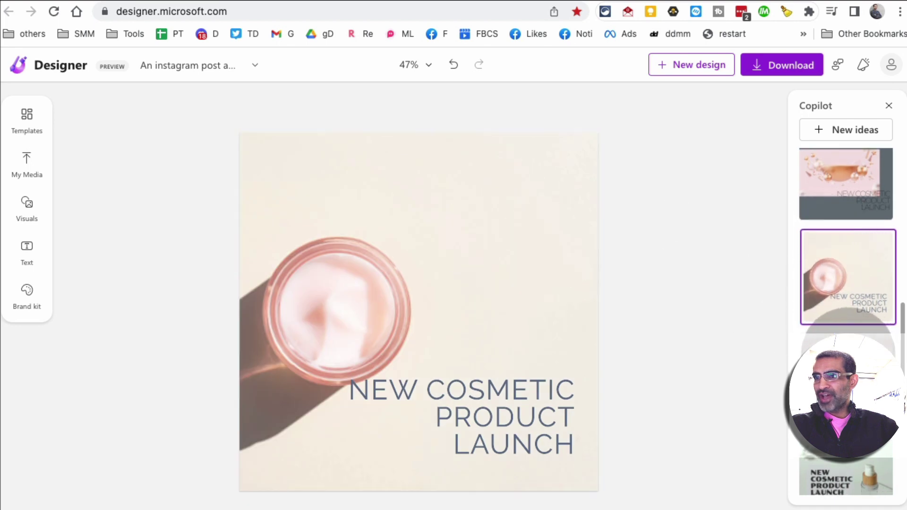
{"action": "left_click", "coordinate": [809, 353]}
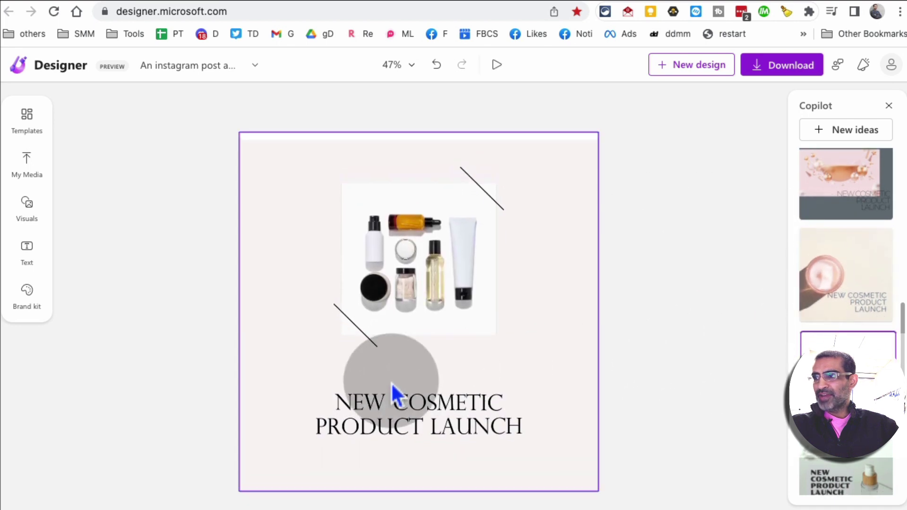
{"action": "scroll", "coordinate": [850, 293], "scroll_direction": "down", "scroll_amount": 6}
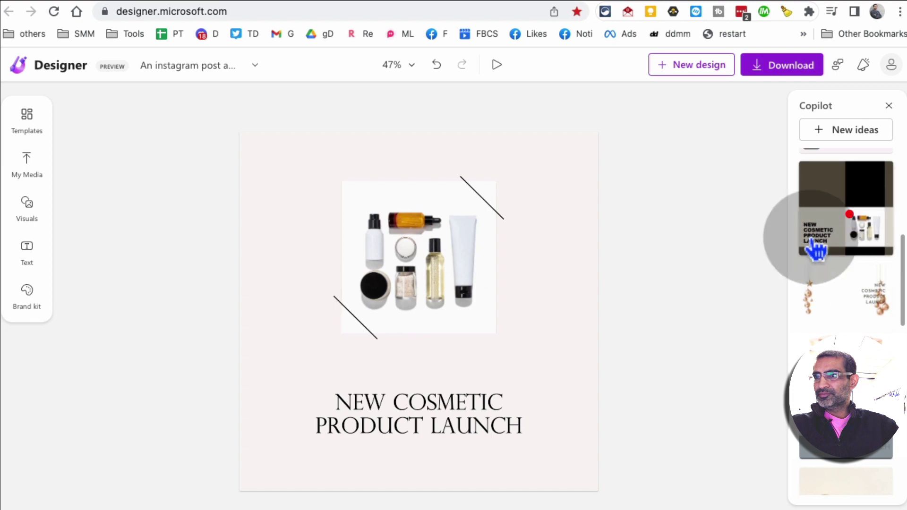
{"action": "left_click", "coordinate": [816, 248]}
{"action": "scroll", "coordinate": [860, 273], "scroll_direction": "up", "scroll_amount": 5}
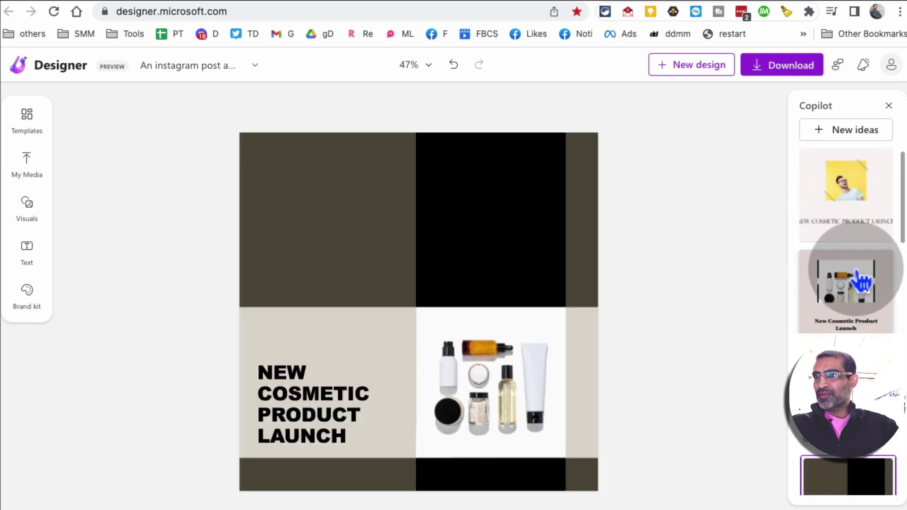
{"action": "scroll", "coordinate": [863, 267], "scroll_direction": "down", "scroll_amount": 6}
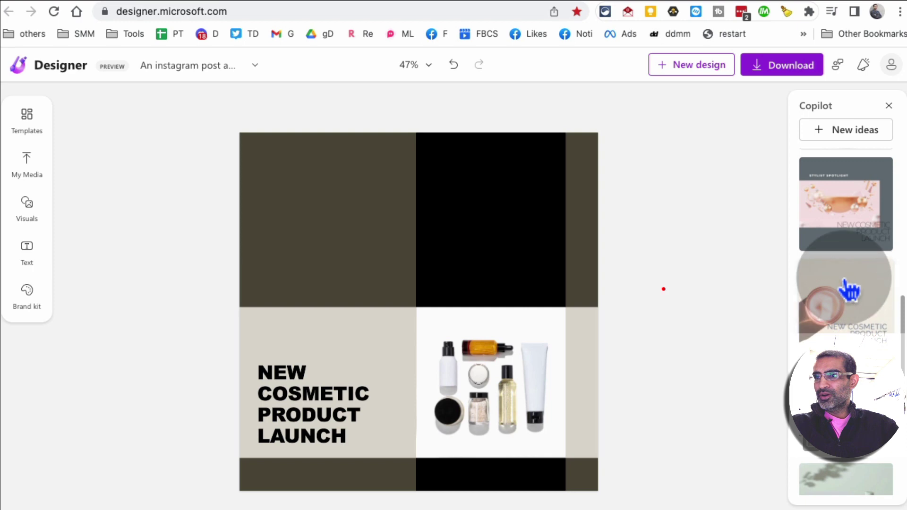
{"action": "left_click", "coordinate": [848, 289]}
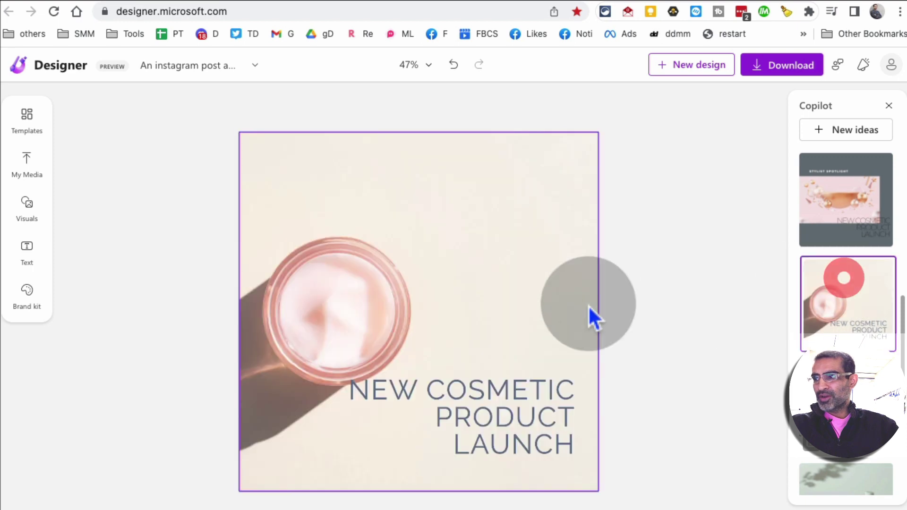
Try Avenir Next LT Pro, Edwardian Script ITC, Elephant Pro and Forte on the title, settling on Impact
{"action": "left_click", "coordinate": [489, 398]}
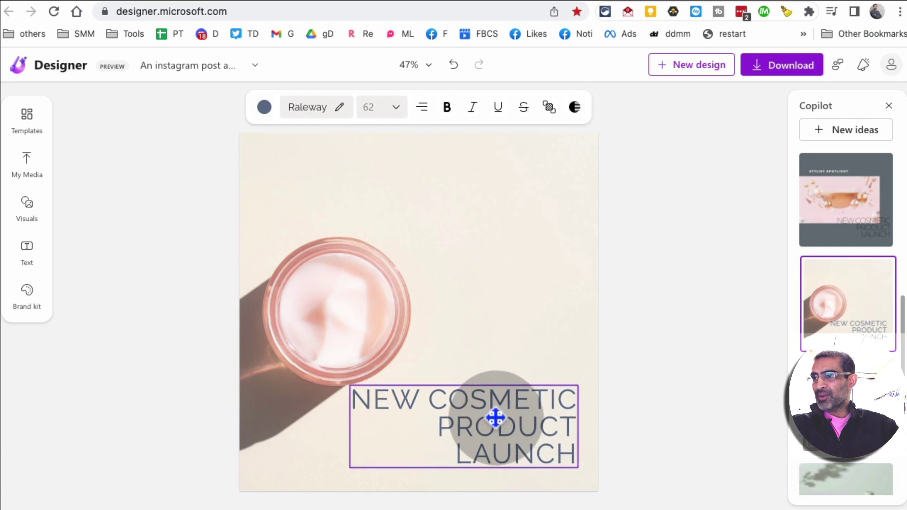
{"action": "left_click", "coordinate": [310, 106]}
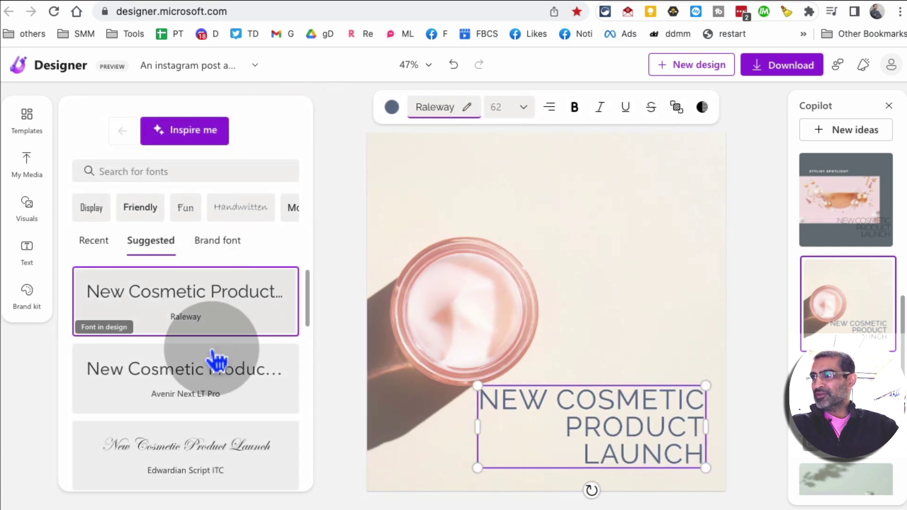
{"action": "left_click", "coordinate": [197, 374]}
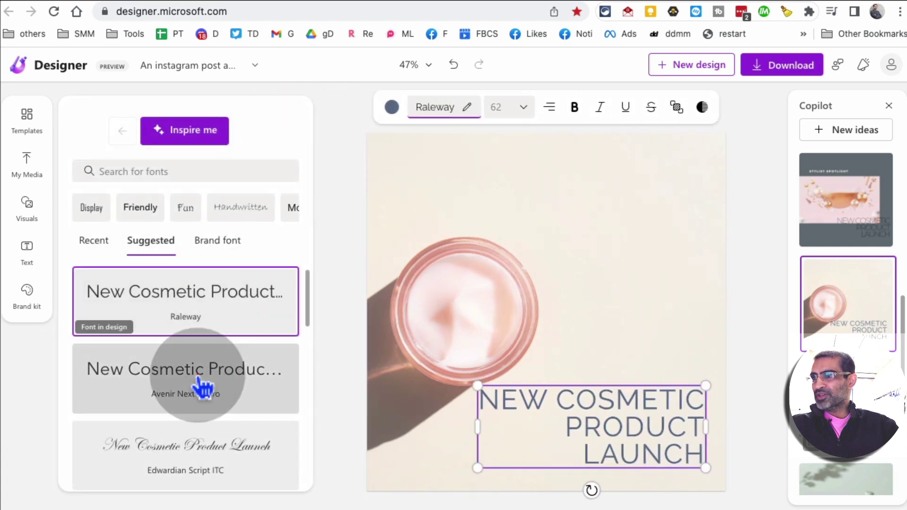
{"action": "left_click", "coordinate": [211, 456]}
{"action": "scroll", "coordinate": [221, 365], "scroll_direction": "down", "scroll_amount": 5}
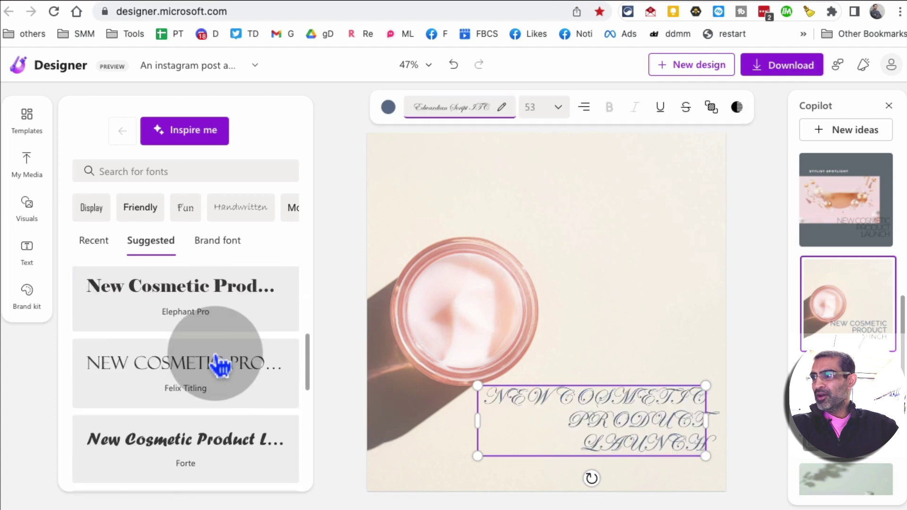
{"action": "left_click", "coordinate": [210, 308]}
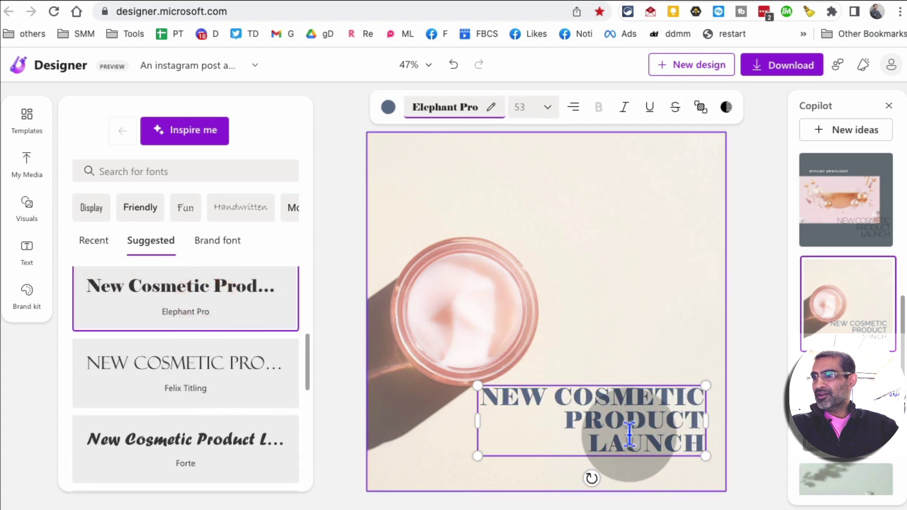
{"action": "left_click", "coordinate": [222, 453]}
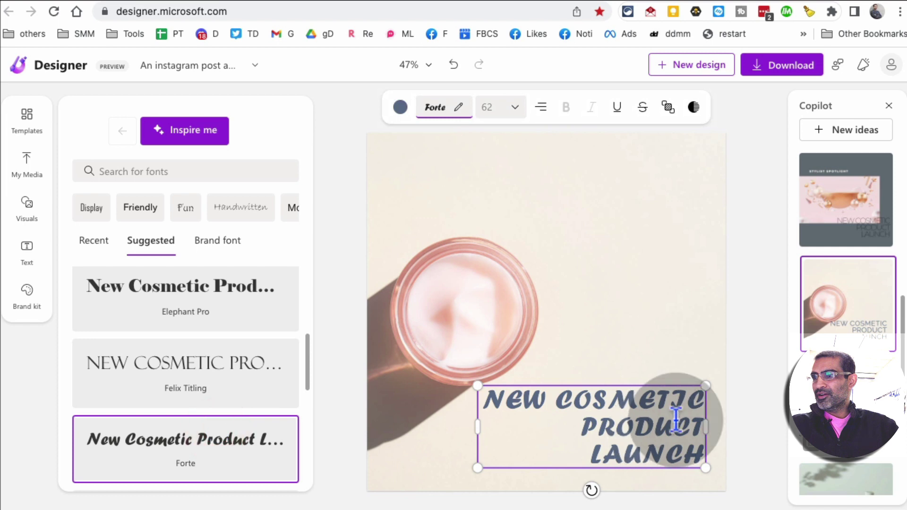
{"action": "scroll", "coordinate": [297, 307], "scroll_direction": "down", "scroll_amount": 5}
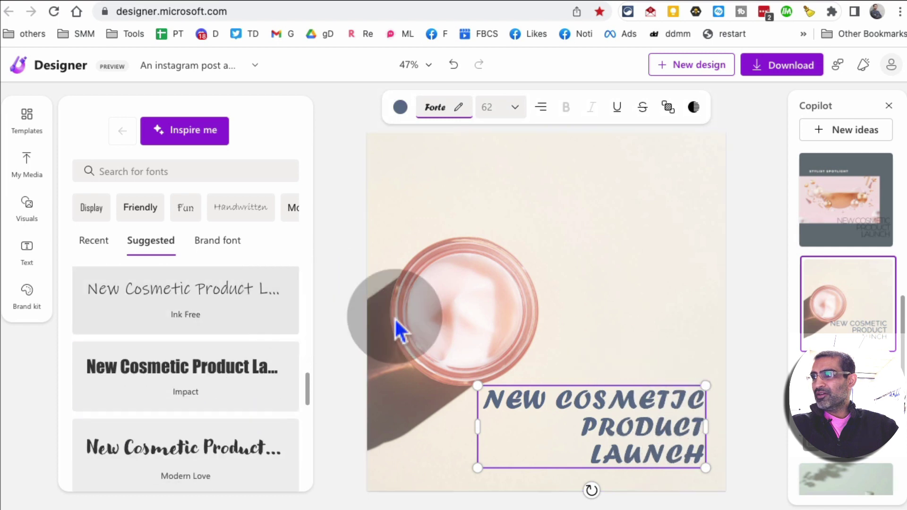
{"action": "left_click", "coordinate": [218, 369]}
{"action": "left_click", "coordinate": [747, 398]}
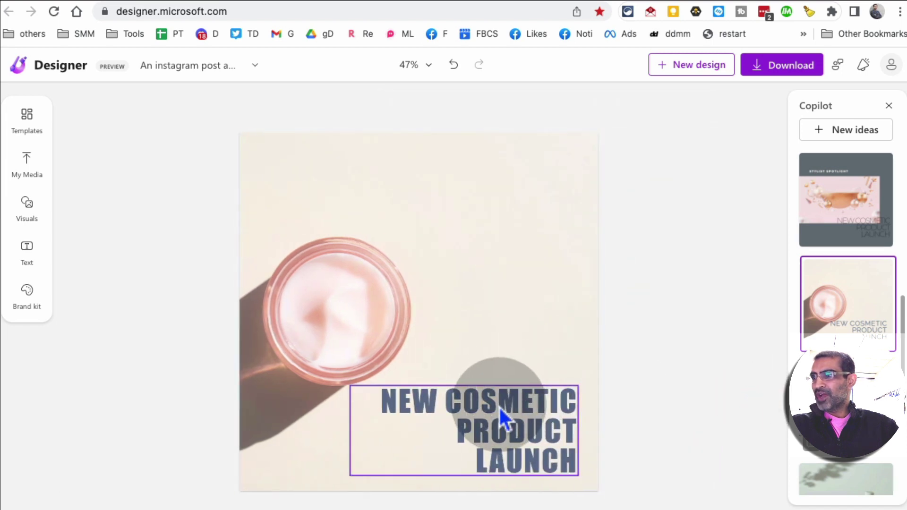
Open My Media, then browse the Visuals panel of recommended photos, organic shapes and graphics
{"action": "left_click", "coordinate": [29, 164]}
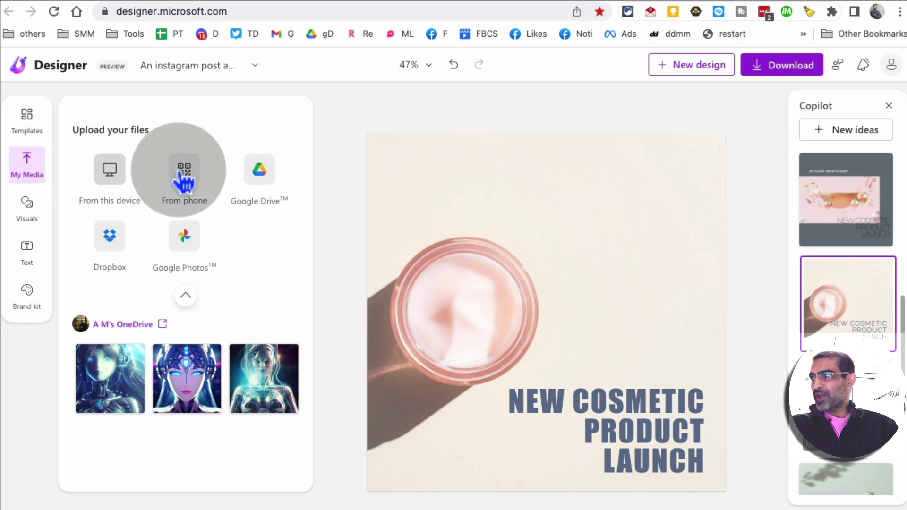
{"action": "left_click", "coordinate": [41, 218]}
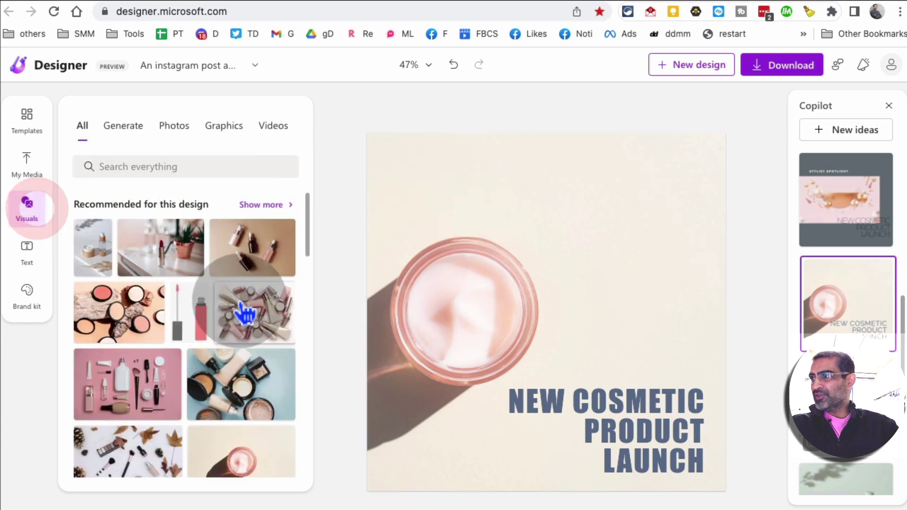
{"action": "scroll", "coordinate": [243, 313], "scroll_direction": "down", "scroll_amount": 5}
{"action": "scroll", "coordinate": [243, 314], "scroll_direction": "up", "scroll_amount": 2}
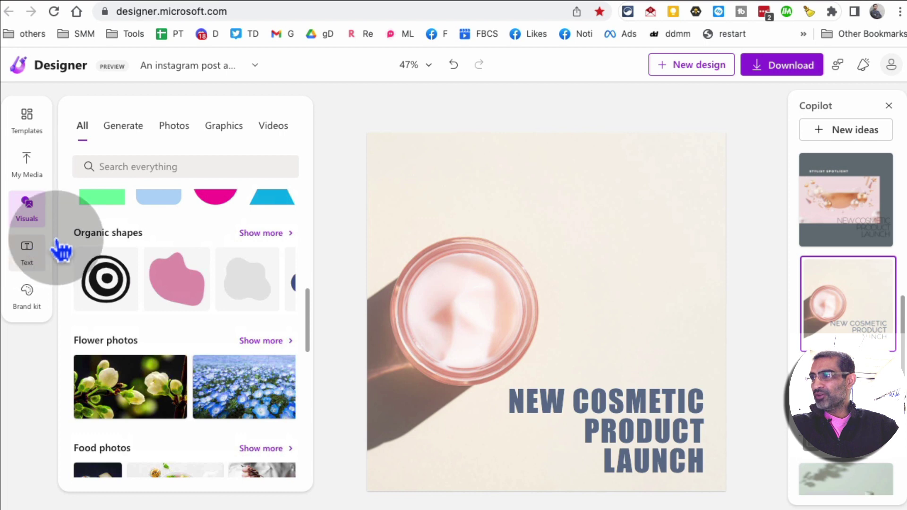
{"action": "left_click", "coordinate": [331, 169]}
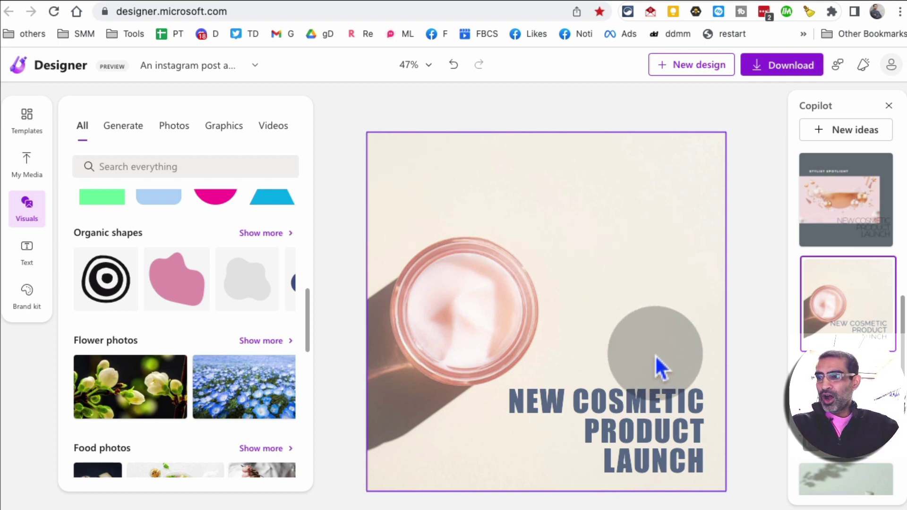
Change the cream-jar photo's background from cream to magenta pink, after trying lime green
{"action": "left_click", "coordinate": [645, 289]}
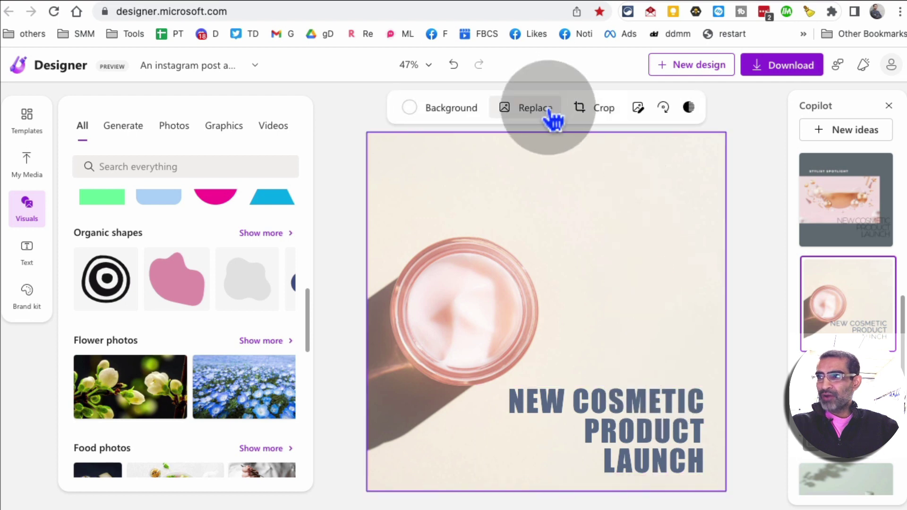
{"action": "left_click", "coordinate": [443, 121]}
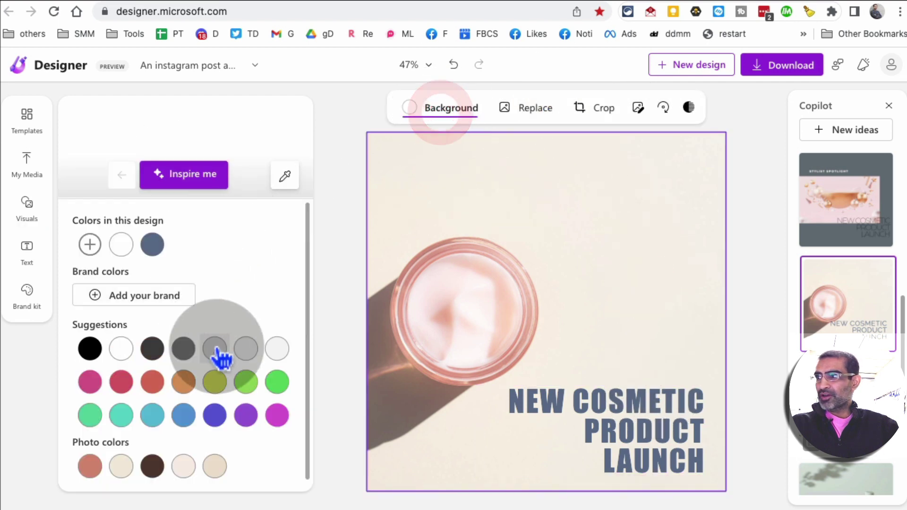
{"action": "left_click", "coordinate": [255, 383]}
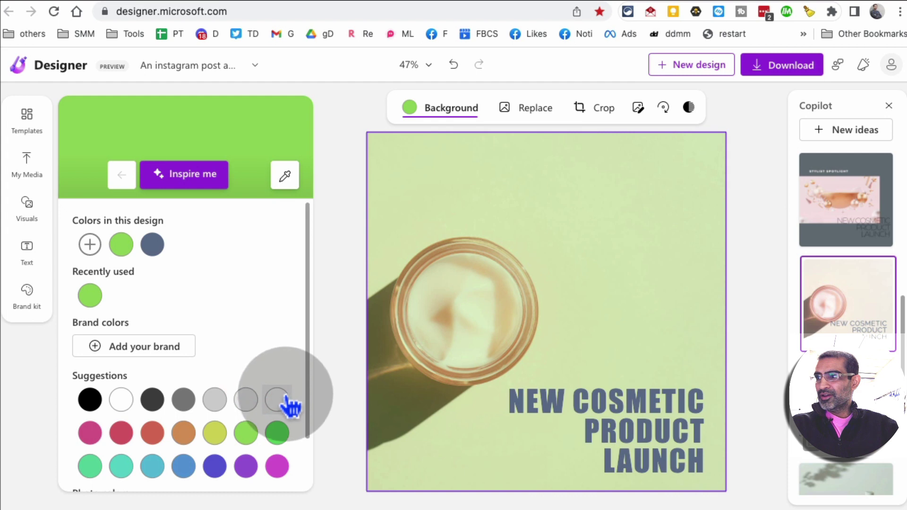
{"action": "left_click", "coordinate": [277, 466]}
{"action": "left_click", "coordinate": [753, 430]}
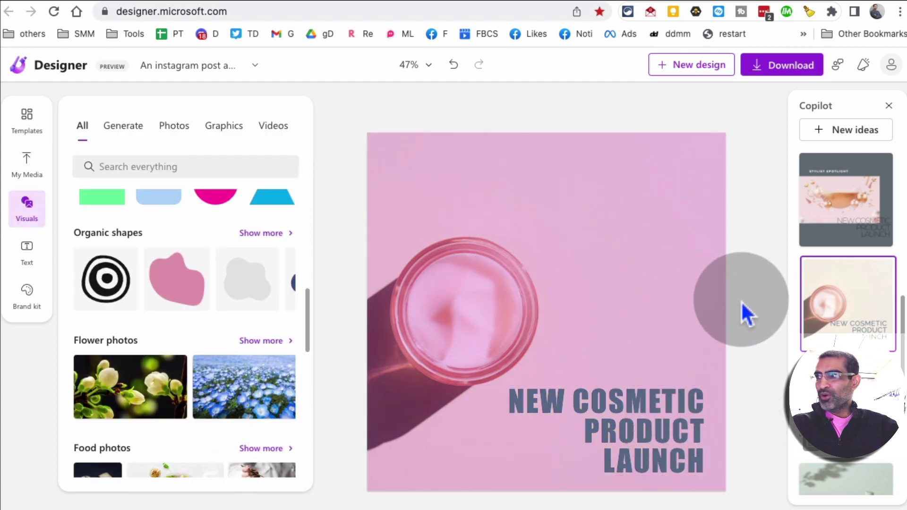
{"action": "left_click", "coordinate": [742, 199]}
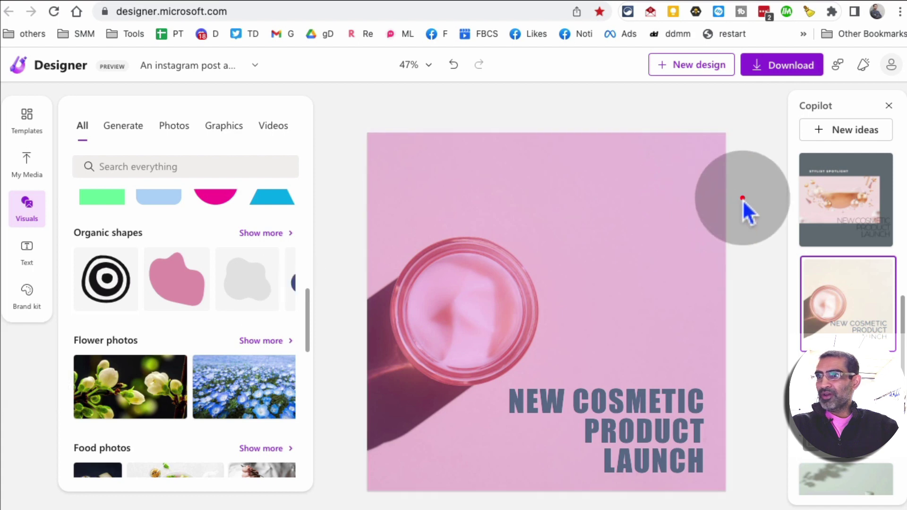